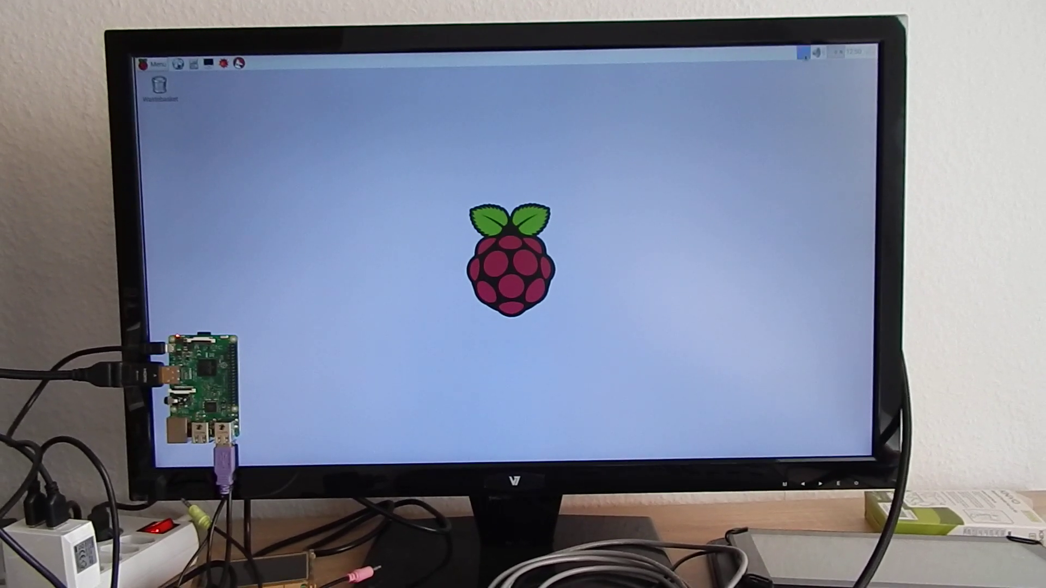
Show the wireless network list from the panel's WiFi icon.
{"action": "left_click", "coordinate": [805, 53]}
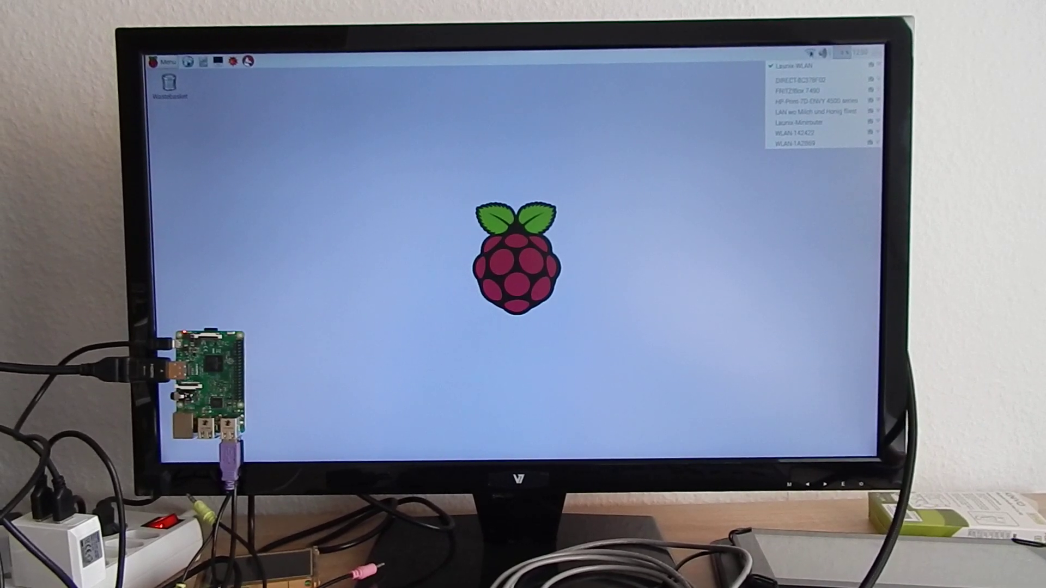
Close the WiFi network dropdown by clicking on the desktop.
{"action": "left_click", "coordinate": [689, 109]}
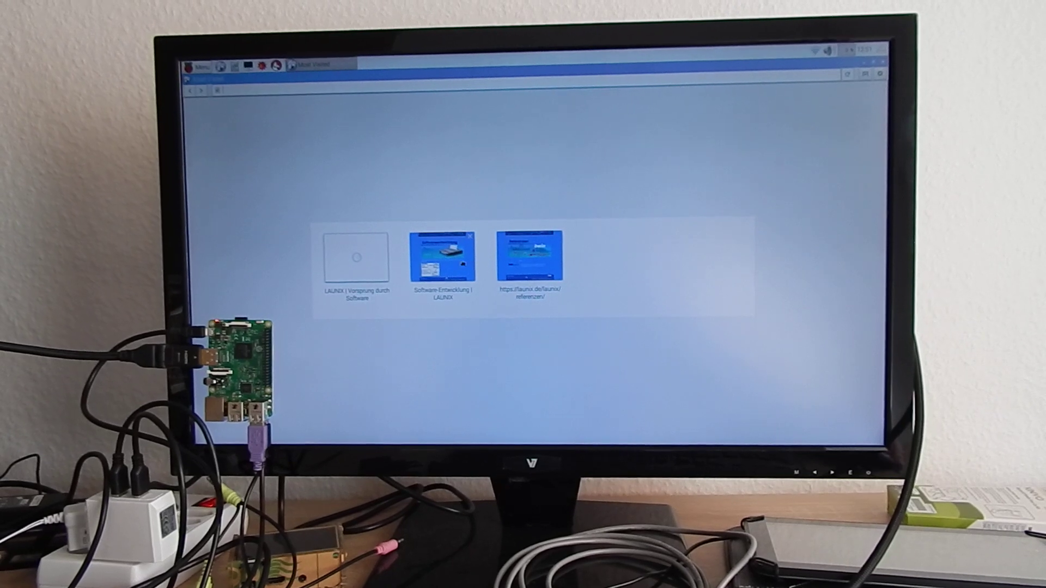
Open the Launix site from its tile on the new-tab page.
{"action": "left_click", "coordinate": [442, 253]}
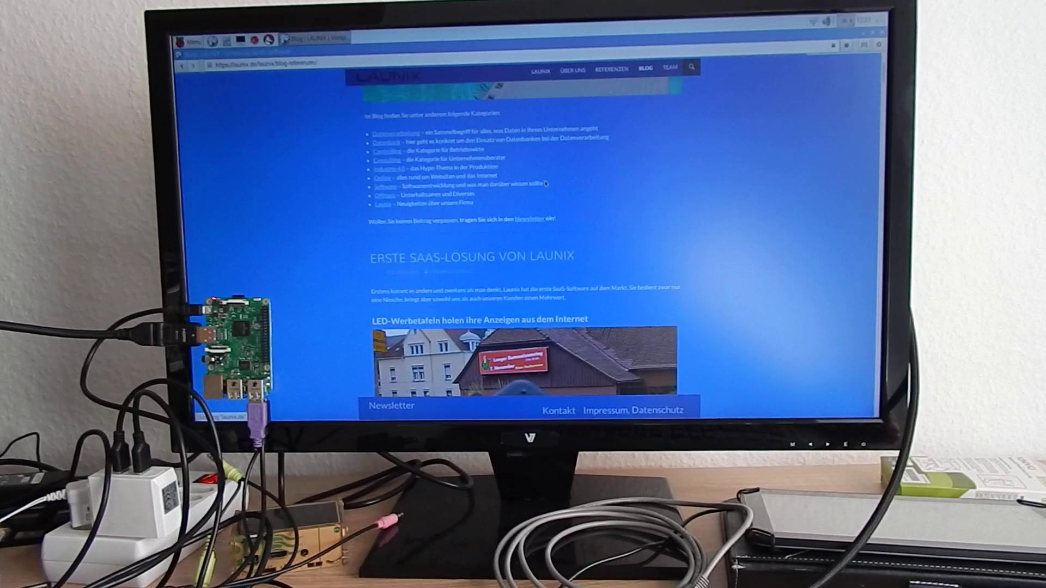
{"action": "scroll", "coordinate": [553, 177], "scroll_direction": "down", "scroll_amount": 5}
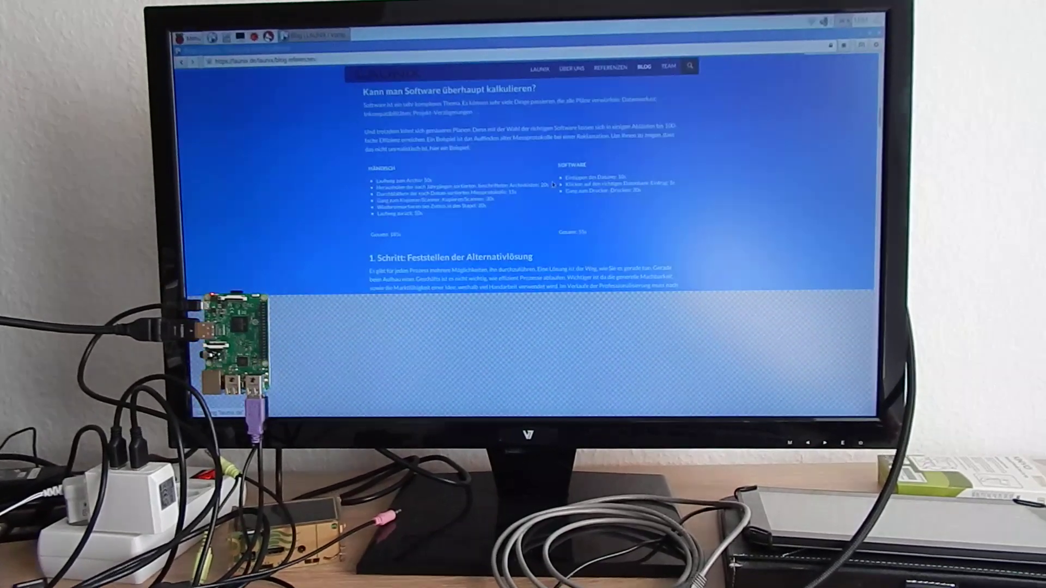
{"action": "scroll", "coordinate": [553, 177], "scroll_direction": "down", "scroll_amount": 5}
{"action": "scroll", "coordinate": [563, 166], "scroll_direction": "down", "scroll_amount": 5}
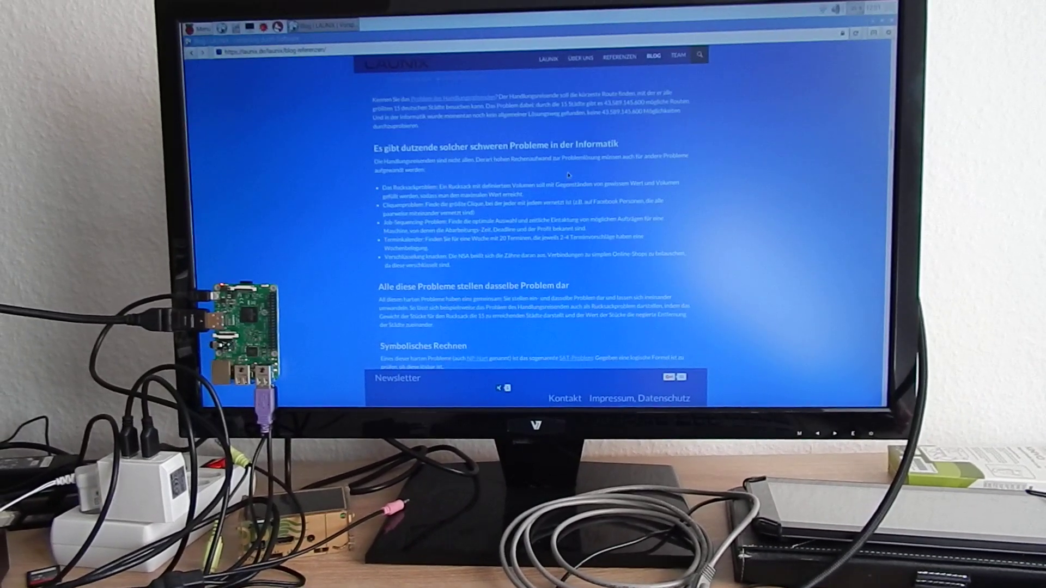
{"action": "scroll", "coordinate": [569, 186], "scroll_direction": "down", "scroll_amount": 5}
{"action": "scroll", "coordinate": [570, 186], "scroll_direction": "down", "scroll_amount": 5}
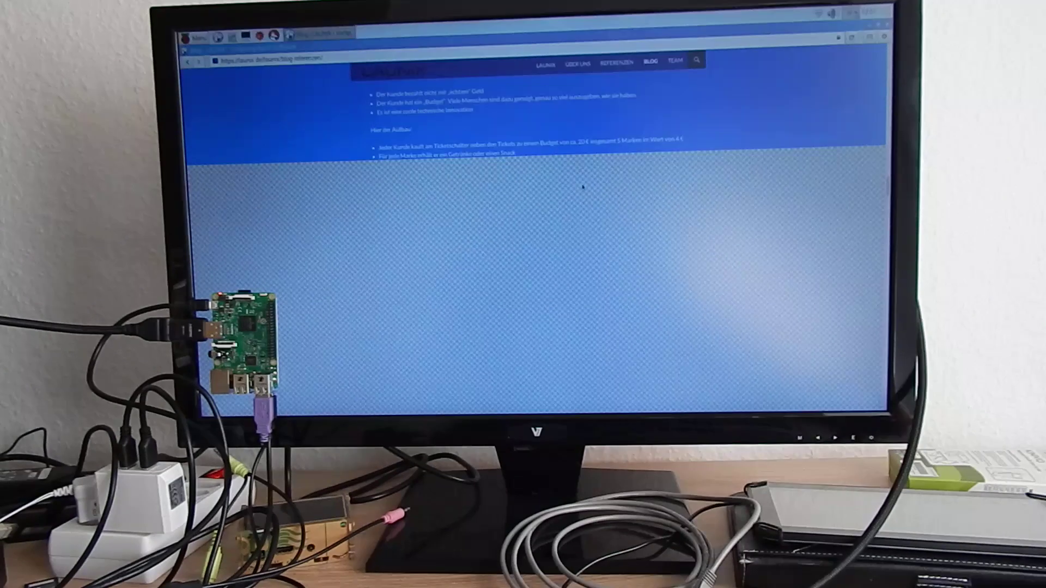
{"action": "scroll", "coordinate": [585, 186], "scroll_direction": "down", "scroll_amount": 5}
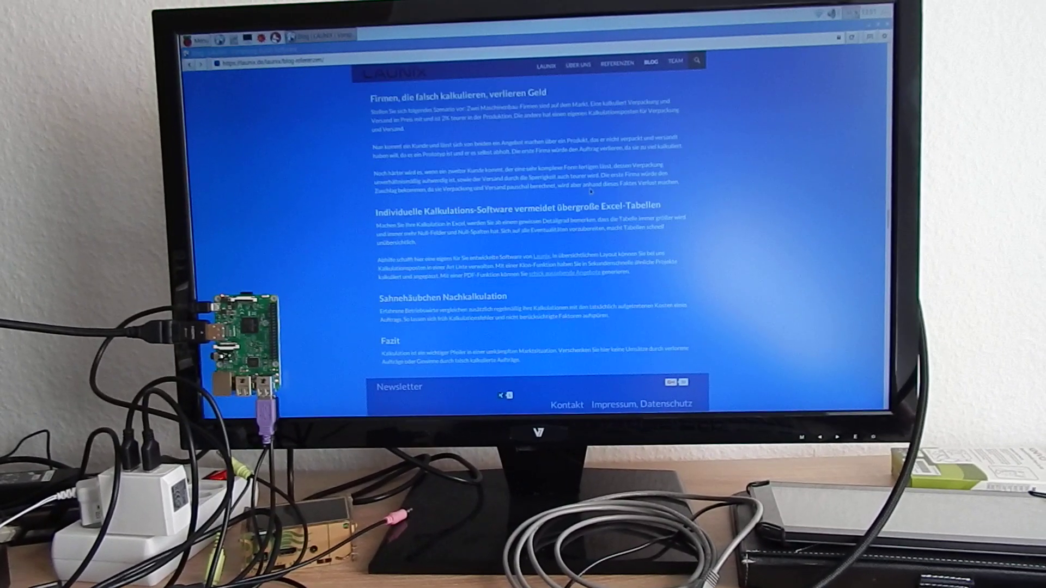
{"action": "scroll", "coordinate": [590, 191], "scroll_direction": "down", "scroll_amount": 5}
{"action": "scroll", "coordinate": [590, 191], "scroll_direction": "down", "scroll_amount": 5}
{"action": "scroll", "coordinate": [590, 191], "scroll_direction": "down", "scroll_amount": 5}
{"action": "scroll", "coordinate": [590, 191], "scroll_direction": "down", "scroll_amount": 3}
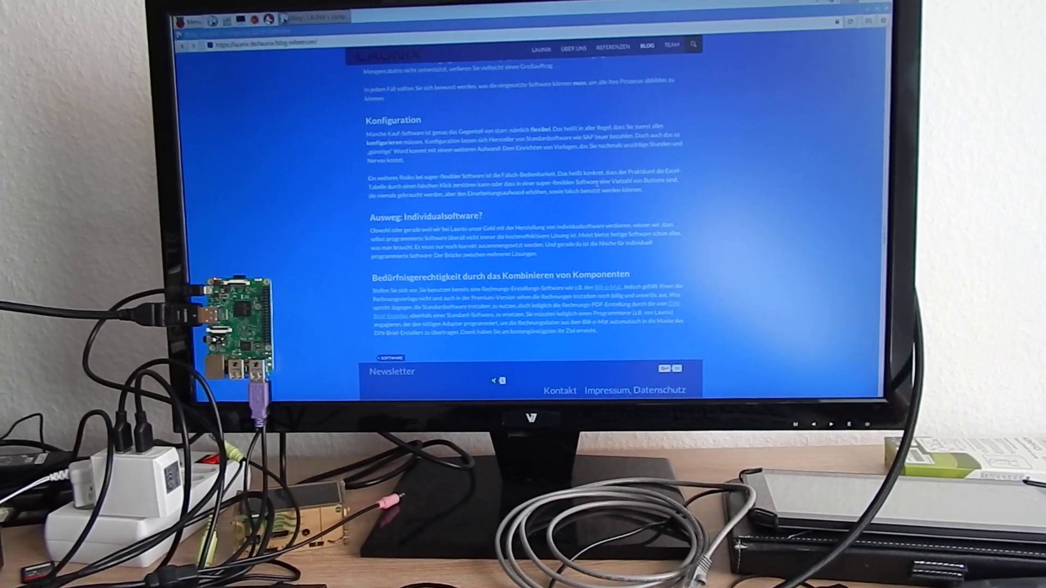
{"action": "scroll", "coordinate": [607, 181], "scroll_direction": "down", "scroll_amount": 5}
{"action": "scroll", "coordinate": [607, 182], "scroll_direction": "down", "scroll_amount": 5}
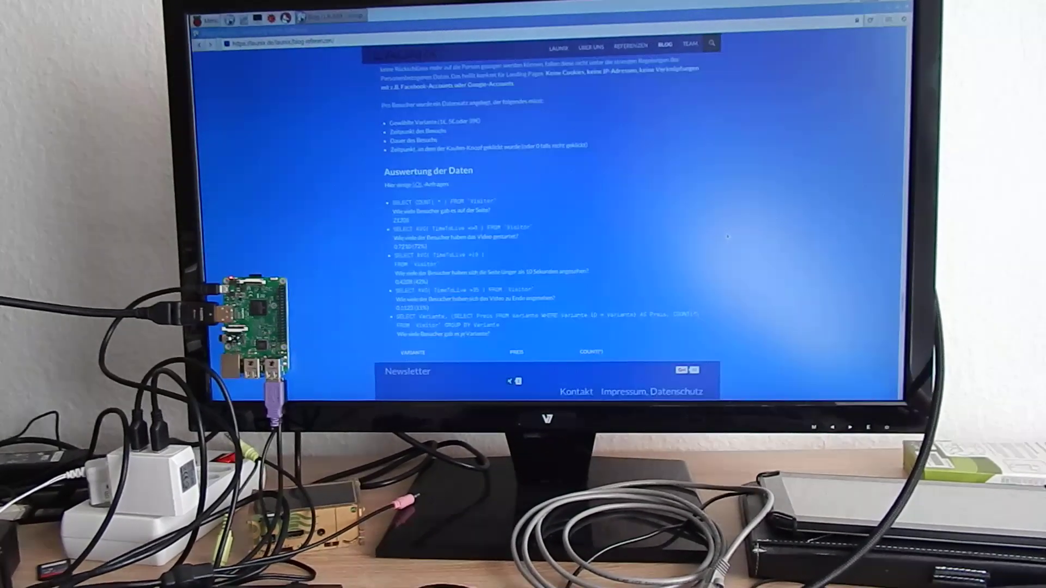
{"action": "scroll", "coordinate": [727, 238], "scroll_direction": "down", "scroll_amount": 5}
{"action": "scroll", "coordinate": [727, 237], "scroll_direction": "down", "scroll_amount": 5}
{"action": "scroll", "coordinate": [727, 237], "scroll_direction": "down", "scroll_amount": 5}
{"action": "scroll", "coordinate": [727, 237], "scroll_direction": "down", "scroll_amount": 4}
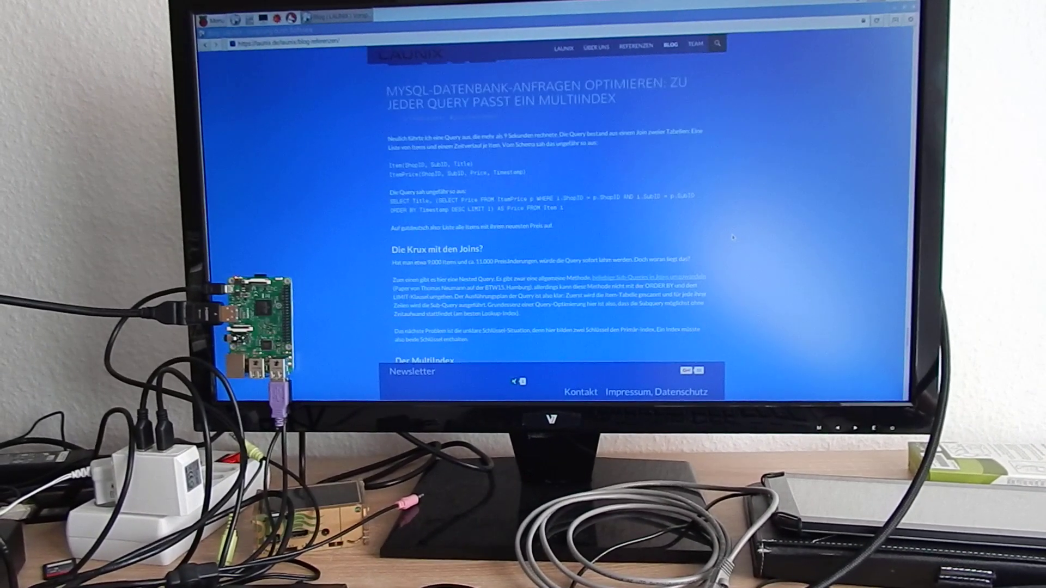
{"action": "scroll", "coordinate": [734, 238], "scroll_direction": "down", "scroll_amount": 5}
{"action": "scroll", "coordinate": [734, 239], "scroll_direction": "down", "scroll_amount": 5}
{"action": "scroll", "coordinate": [734, 239], "scroll_direction": "down", "scroll_amount": 5}
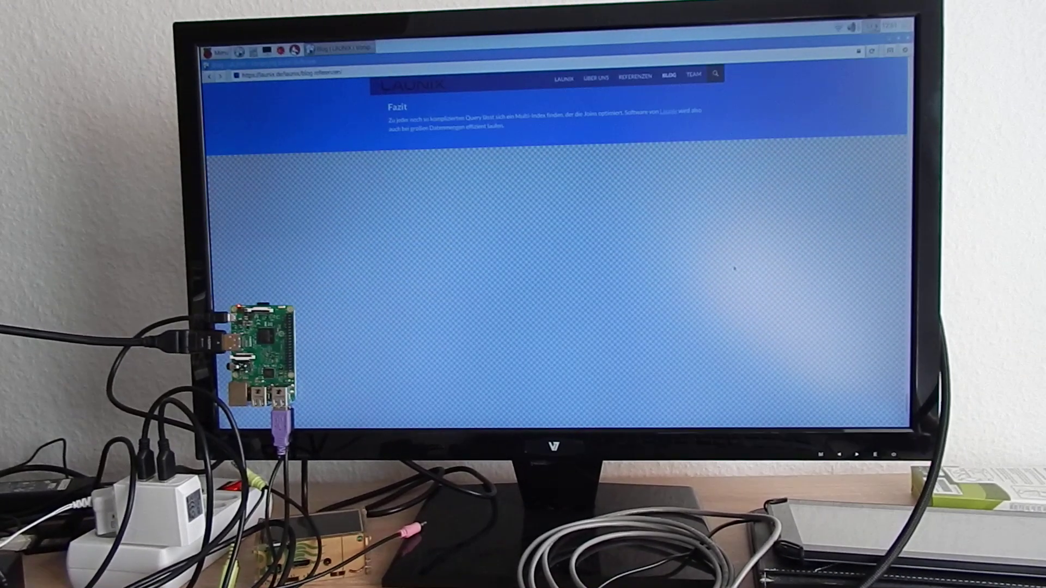
{"action": "scroll", "coordinate": [733, 238], "scroll_direction": "down", "scroll_amount": 5}
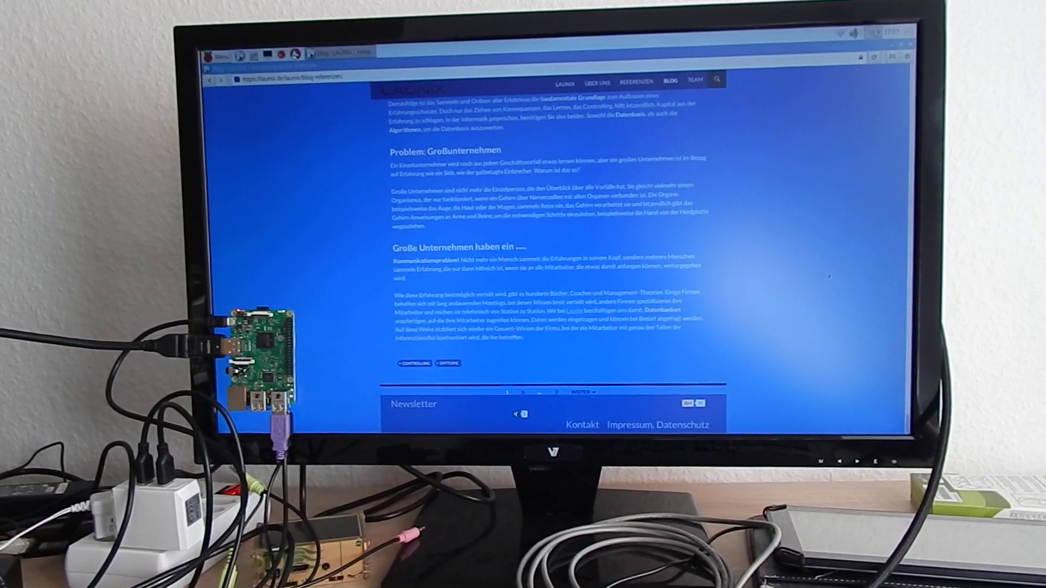
Navigate from the Blog through Über uns to the Launix Referenzen page.
{"action": "left_click", "coordinate": [530, 385]}
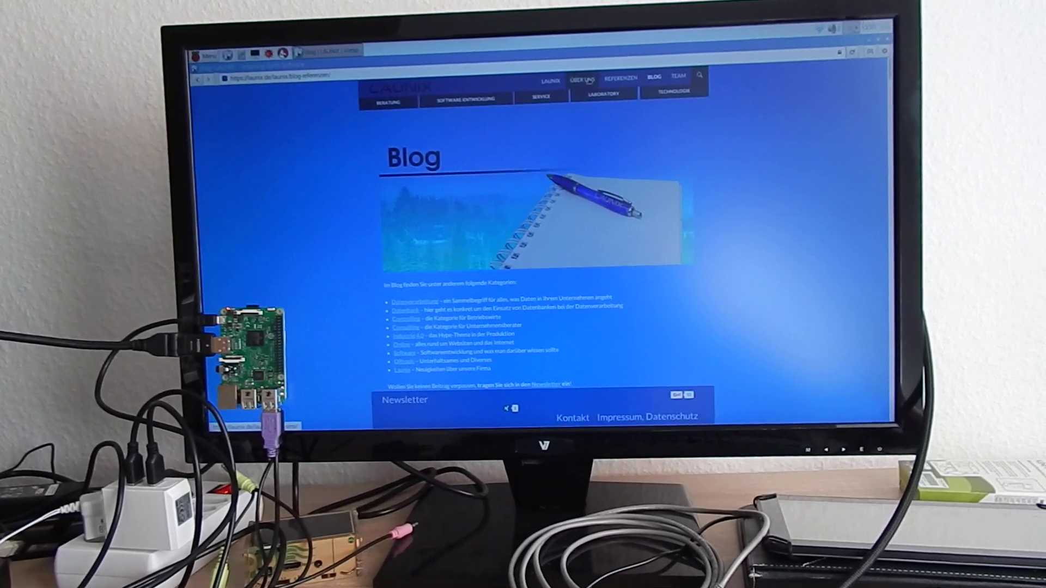
{"action": "left_click", "coordinate": [578, 84]}
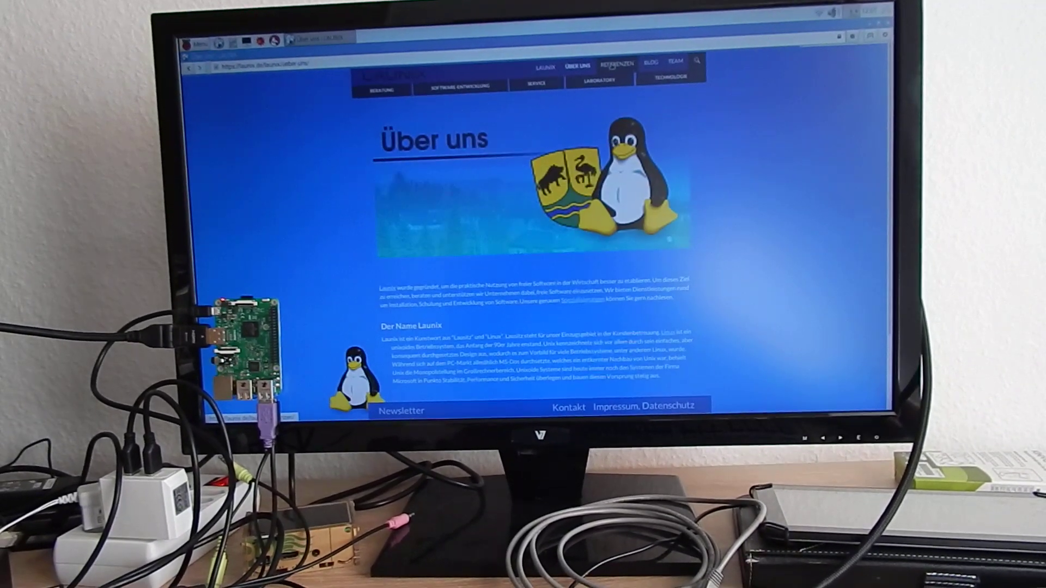
{"action": "left_click", "coordinate": [617, 62]}
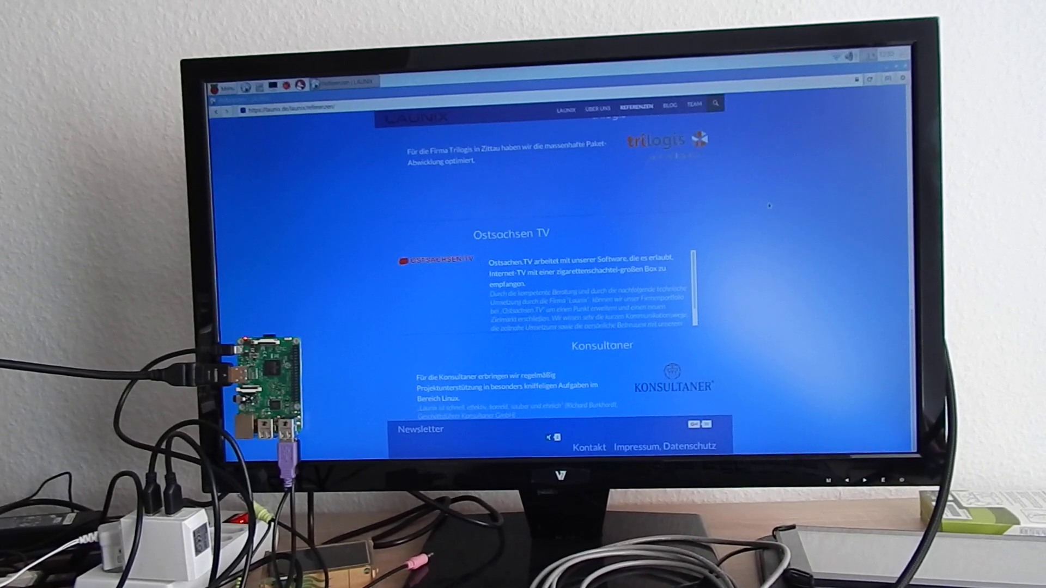
{"action": "scroll", "coordinate": [774, 220], "scroll_direction": "up", "scroll_amount": 5}
{"action": "scroll", "coordinate": [768, 201], "scroll_direction": "up", "scroll_amount": 5}
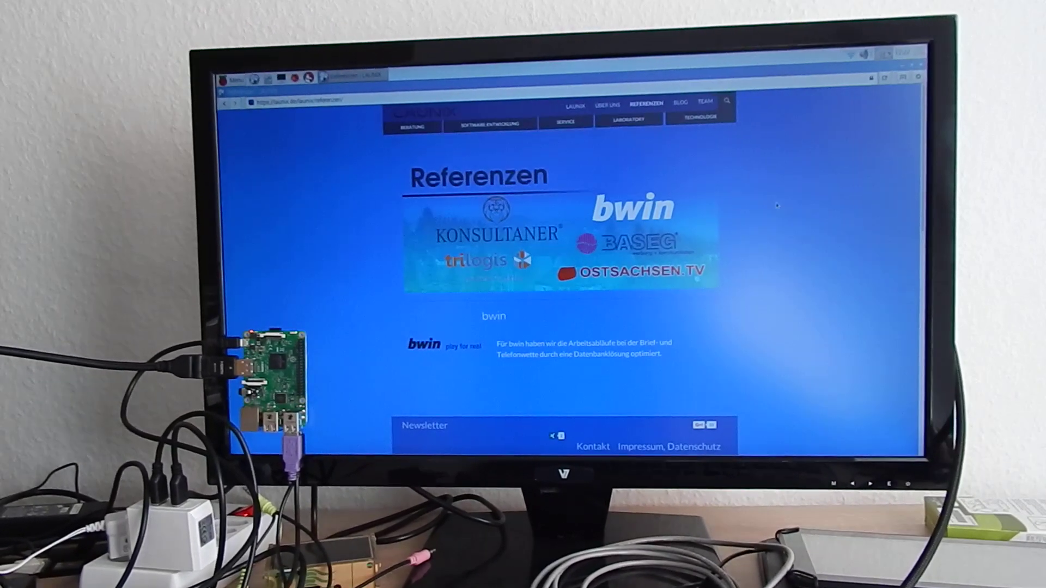